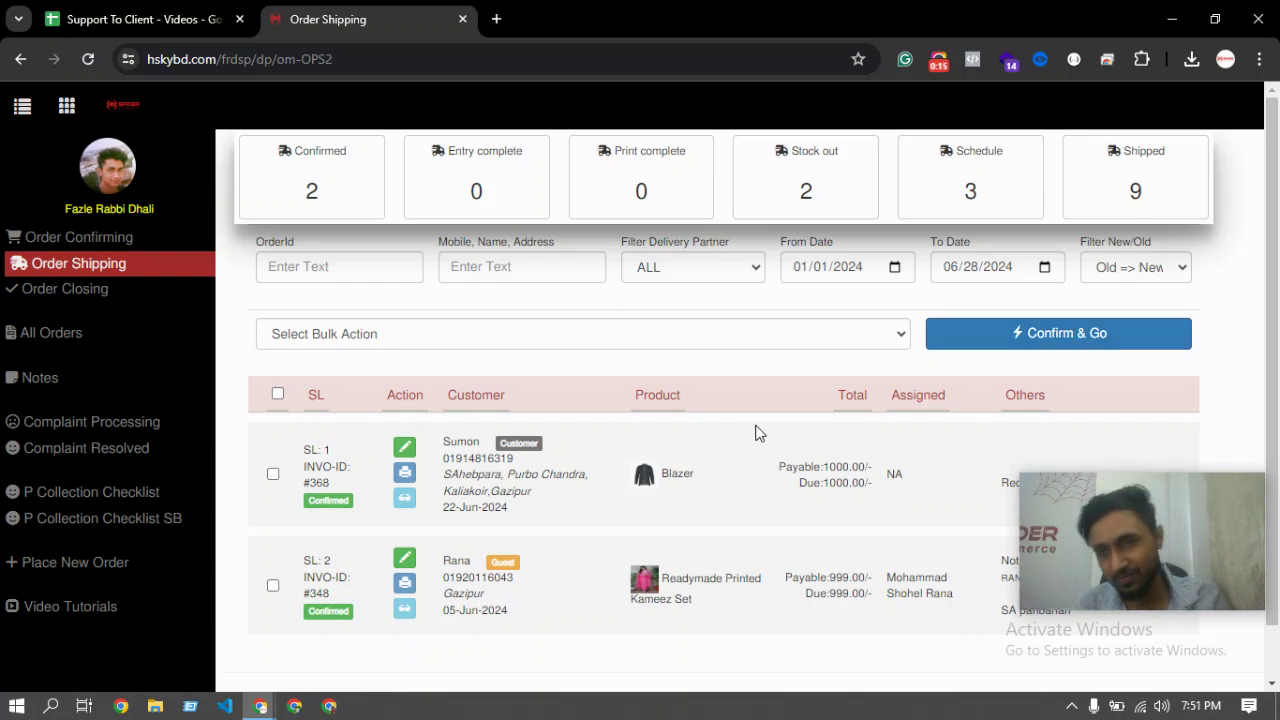
Examine the bulk actions available for orders on the Order Shipping page.
{"action": "left_click", "coordinate": [566, 341]}
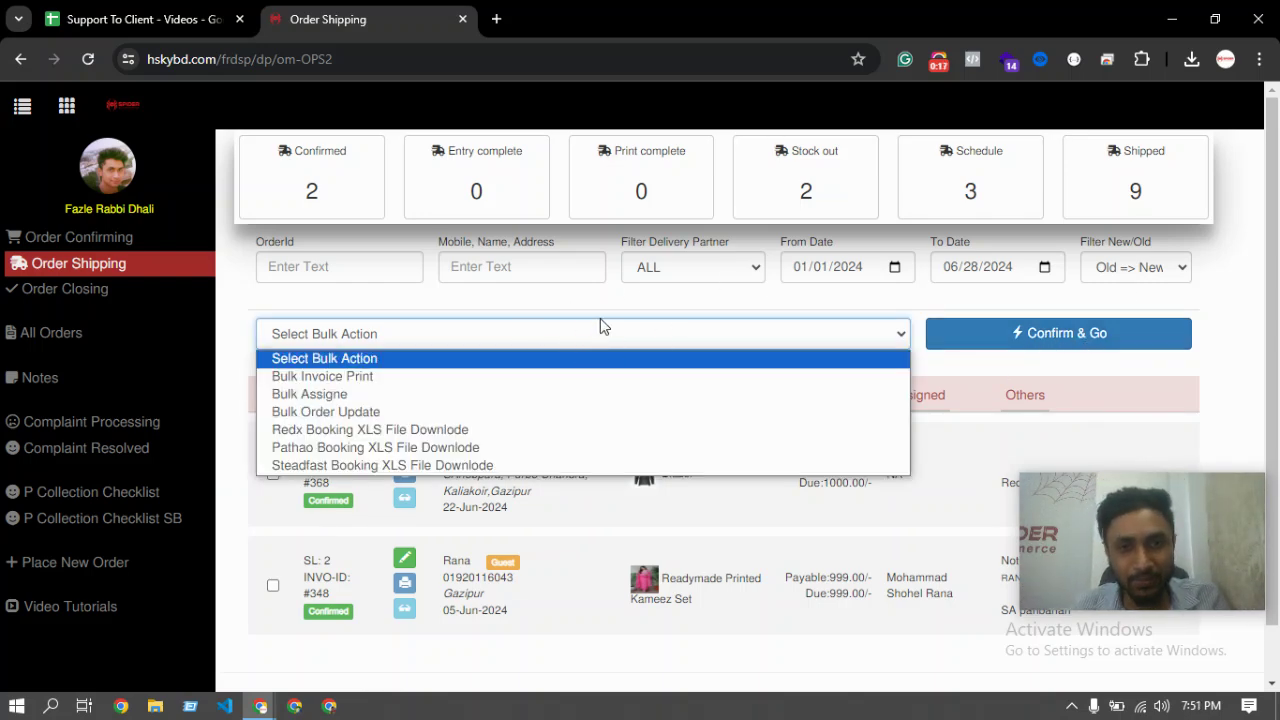
{"action": "left_click", "coordinate": [600, 320]}
{"action": "left_click", "coordinate": [1077, 341]}
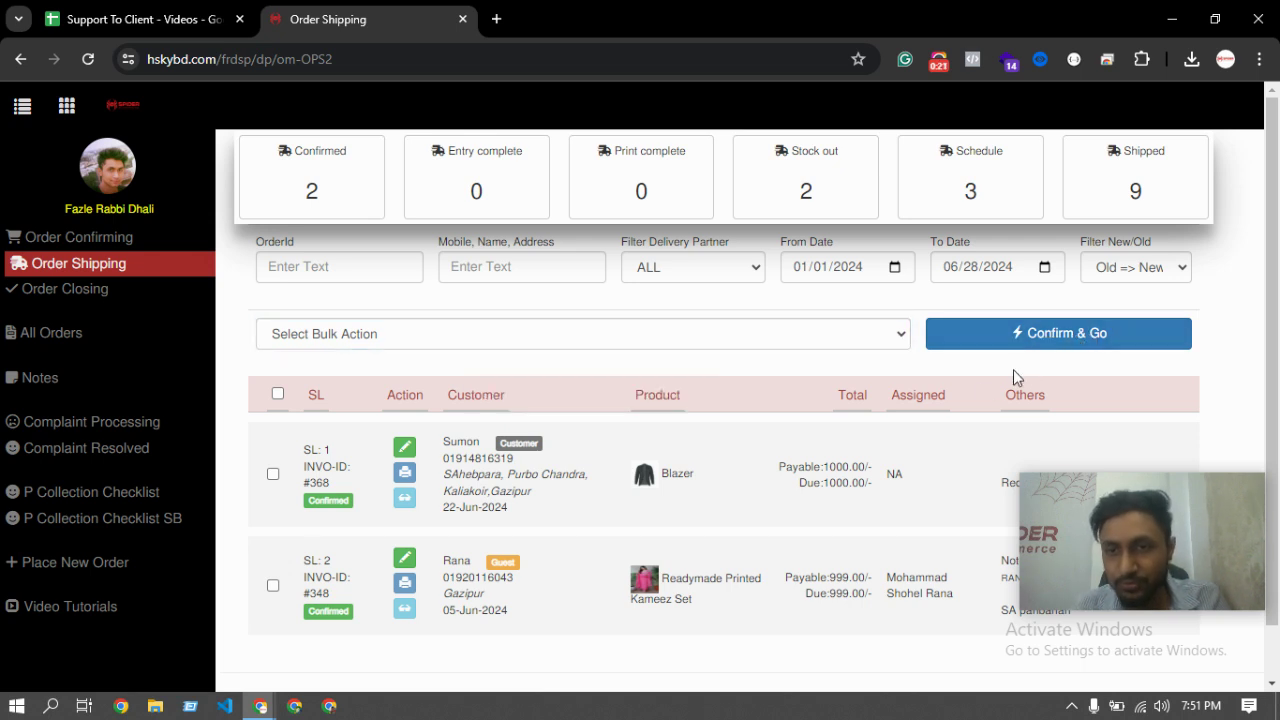
{"action": "left_click", "coordinate": [595, 334]}
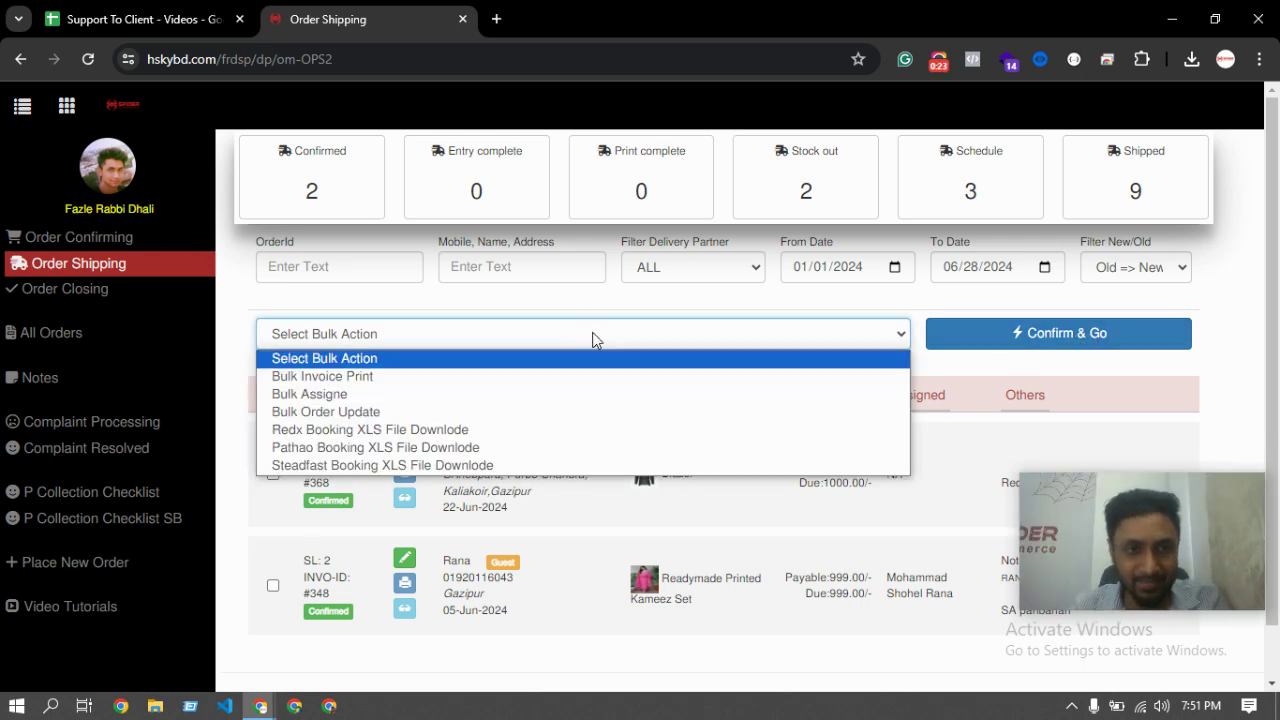
{"action": "left_click", "coordinate": [590, 338]}
{"action": "left_click", "coordinate": [587, 337]}
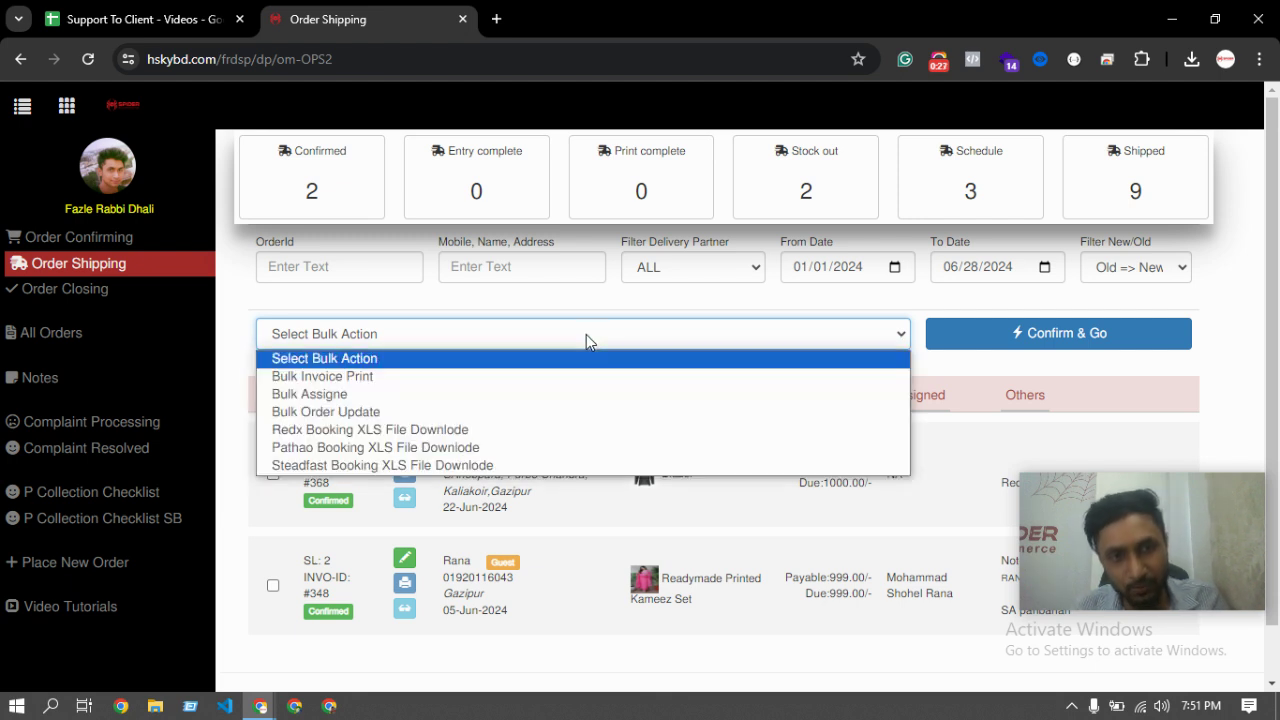
{"action": "left_click", "coordinate": [586, 334]}
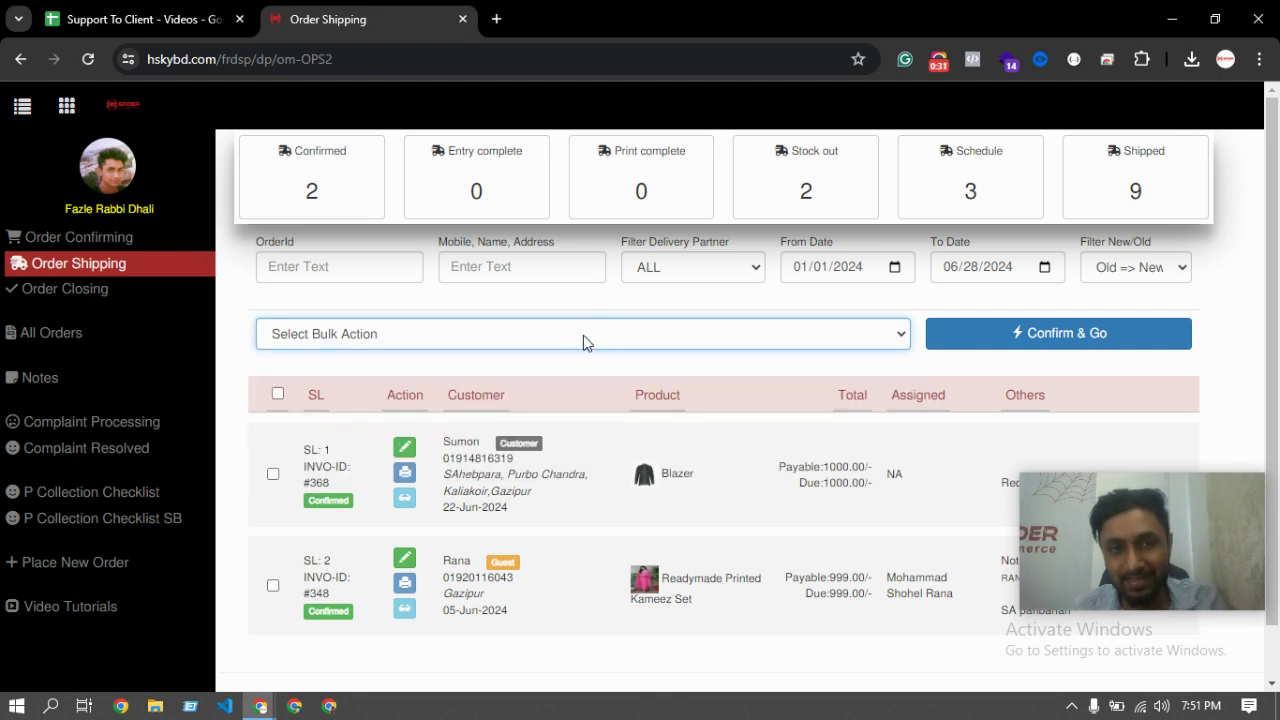
{"action": "left_click", "coordinate": [581, 335]}
{"action": "left_click", "coordinate": [580, 335]}
{"action": "left_click", "coordinate": [576, 336]}
{"action": "left_click", "coordinate": [572, 336]}
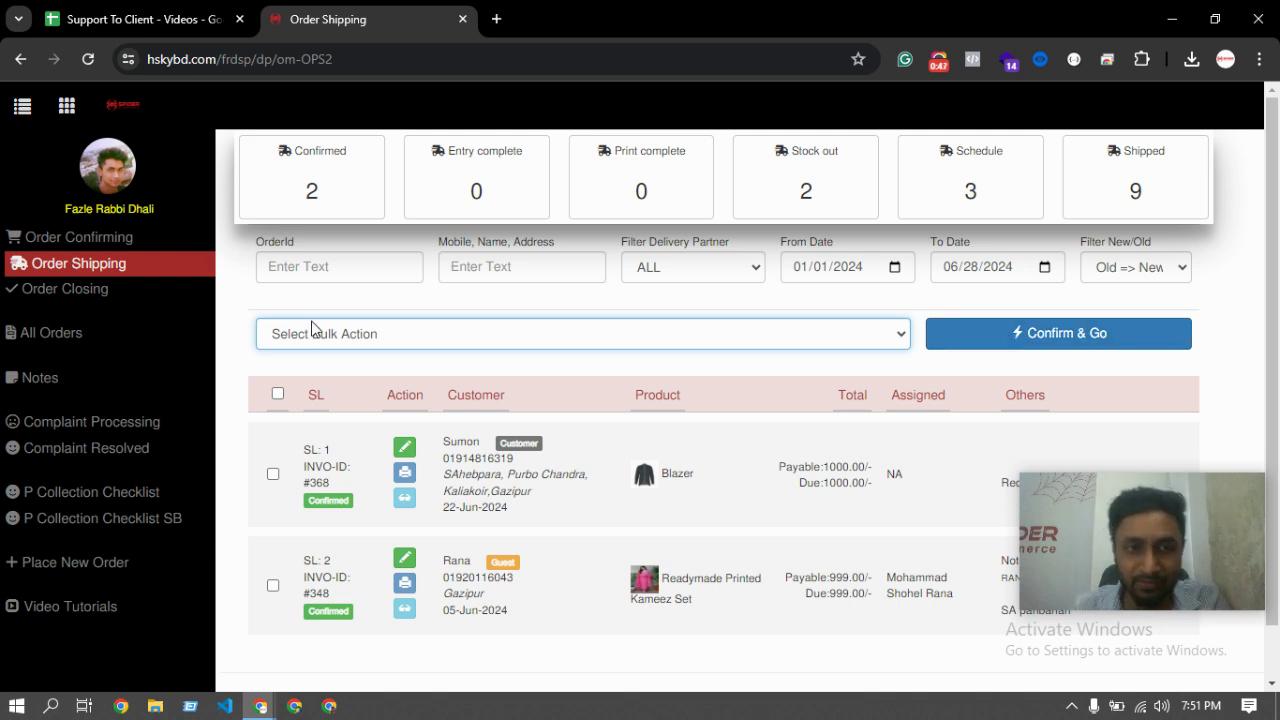
{"action": "left_click", "coordinate": [382, 334]}
{"action": "left_click", "coordinate": [686, 312]}
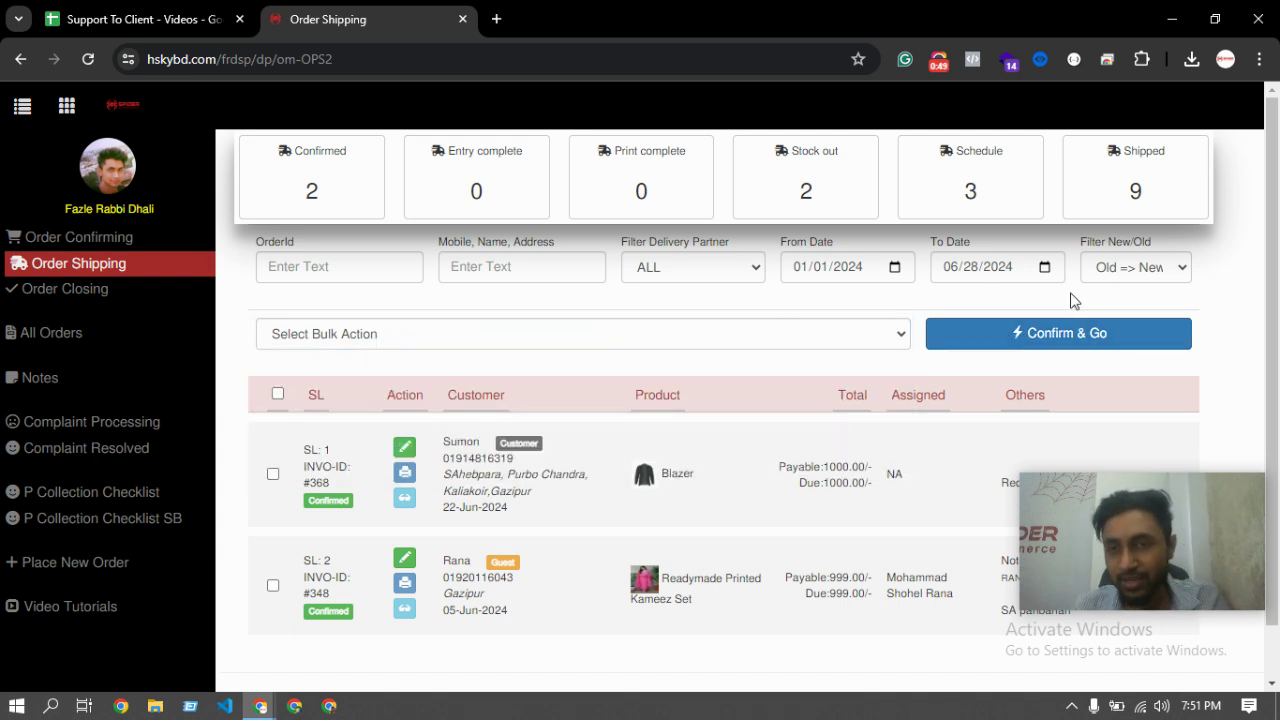
{"action": "left_click", "coordinate": [497, 333]}
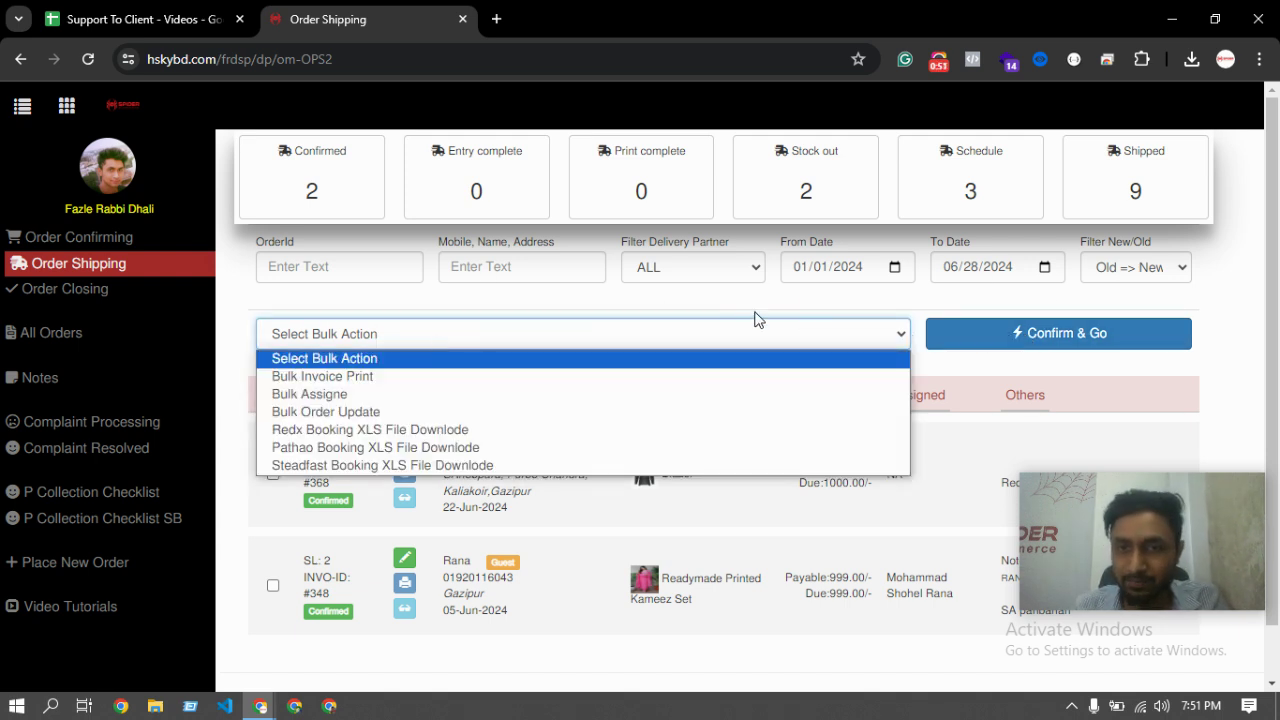
{"action": "left_click", "coordinate": [518, 342]}
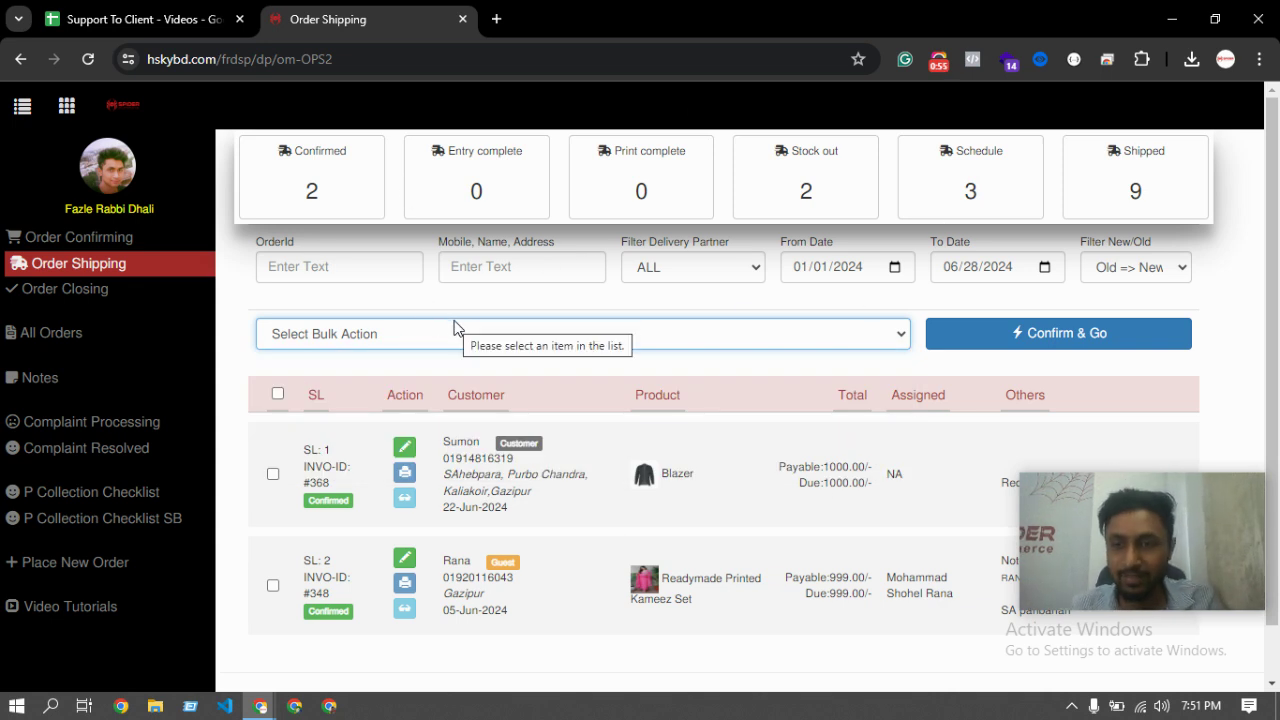
{"action": "left_click", "coordinate": [380, 333]}
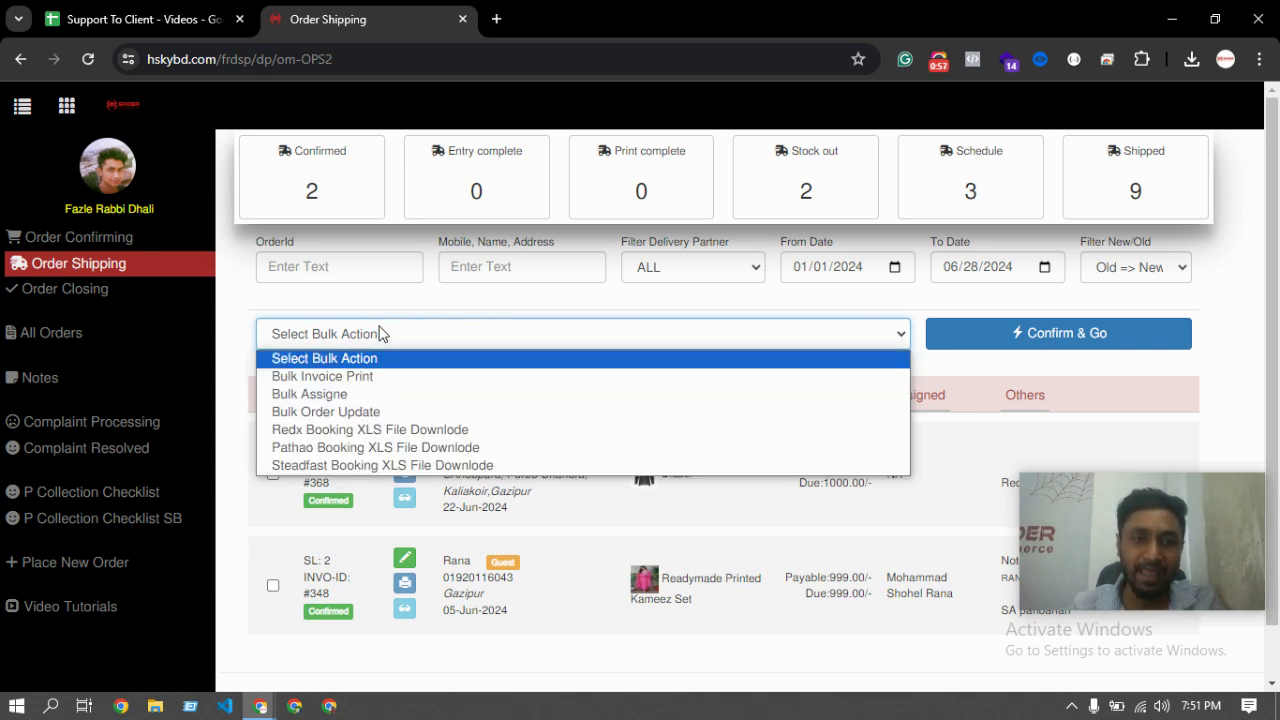
{"action": "left_click", "coordinate": [1055, 345]}
{"action": "left_click", "coordinate": [562, 341]}
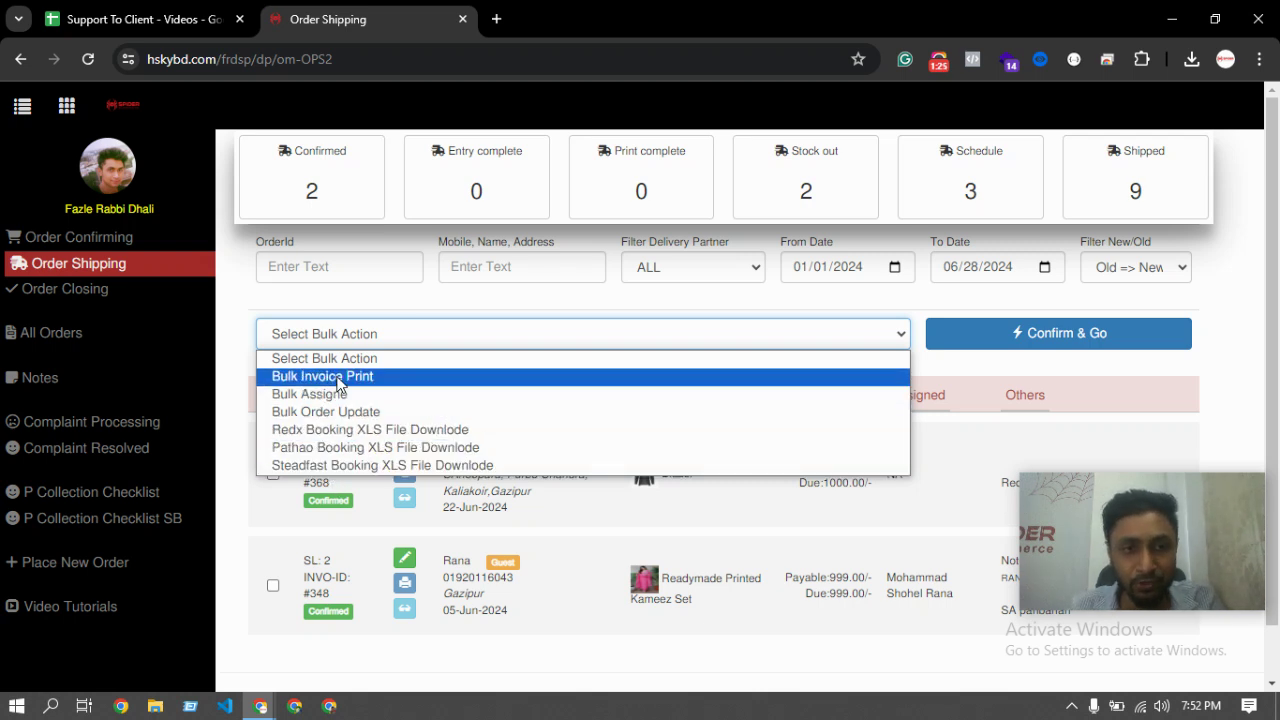
{"action": "left_click", "coordinate": [429, 309]}
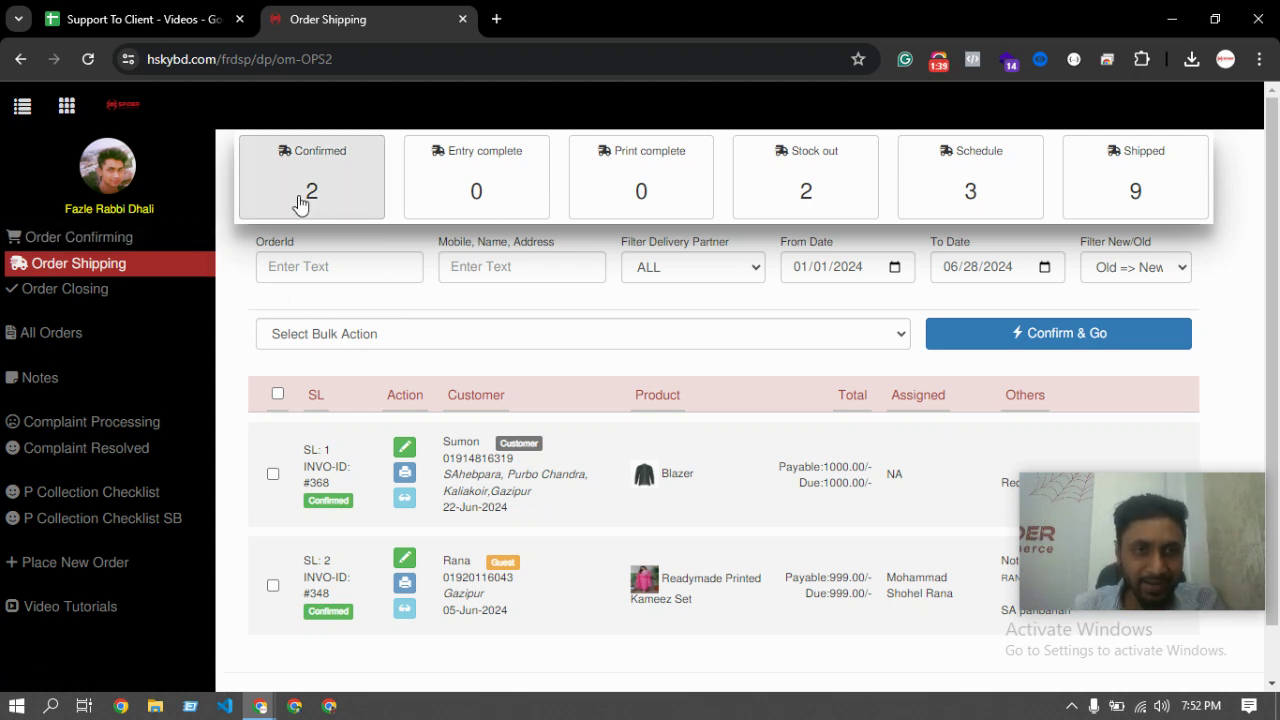
Select all confirmed orders and run Bulk Invoice Print on them.
{"action": "scroll", "coordinate": [318, 520], "scroll_direction": "down", "scroll_amount": 1}
{"action": "scroll", "coordinate": [290, 450], "scroll_direction": "up", "scroll_amount": 1}
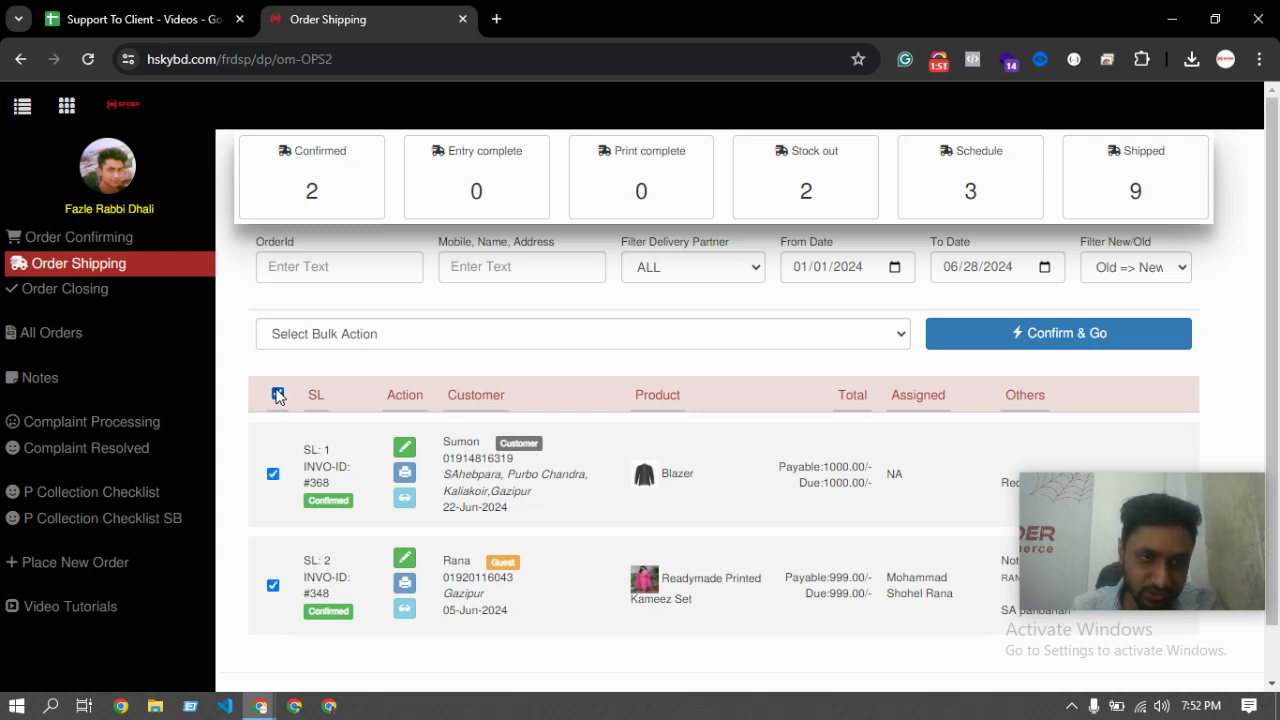
{"action": "left_click", "coordinate": [323, 343]}
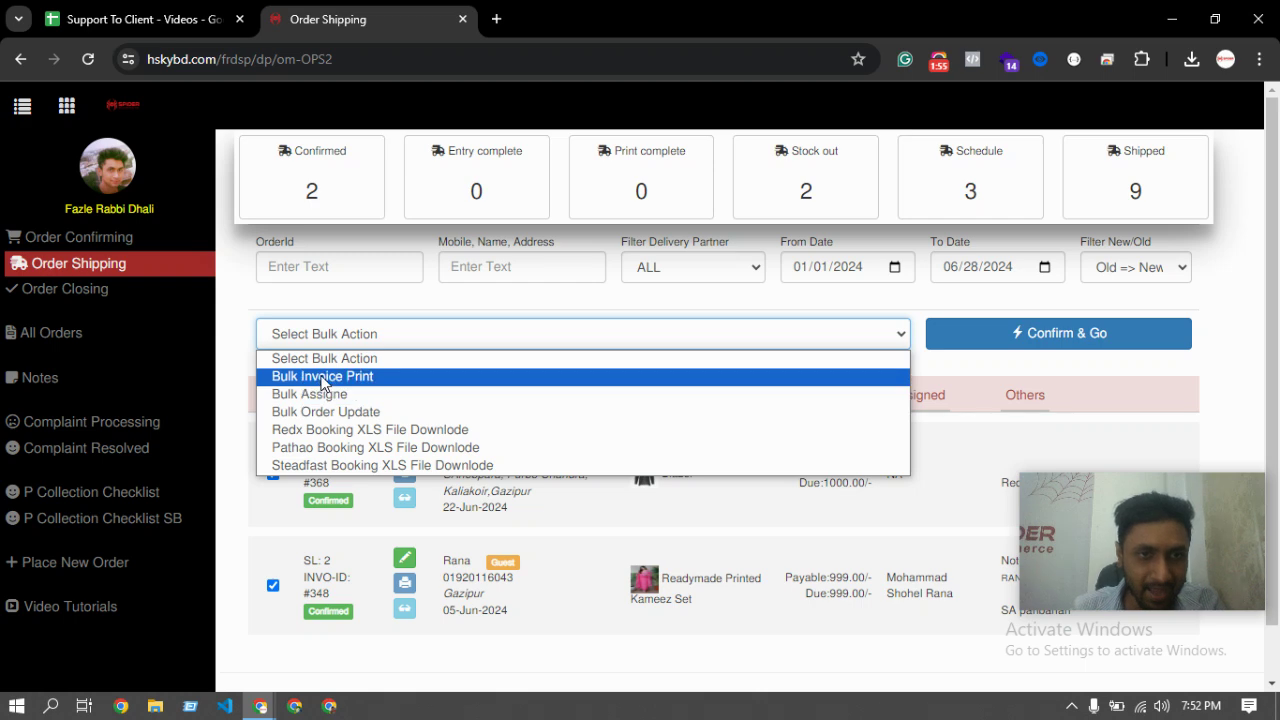
{"action": "left_click", "coordinate": [323, 378]}
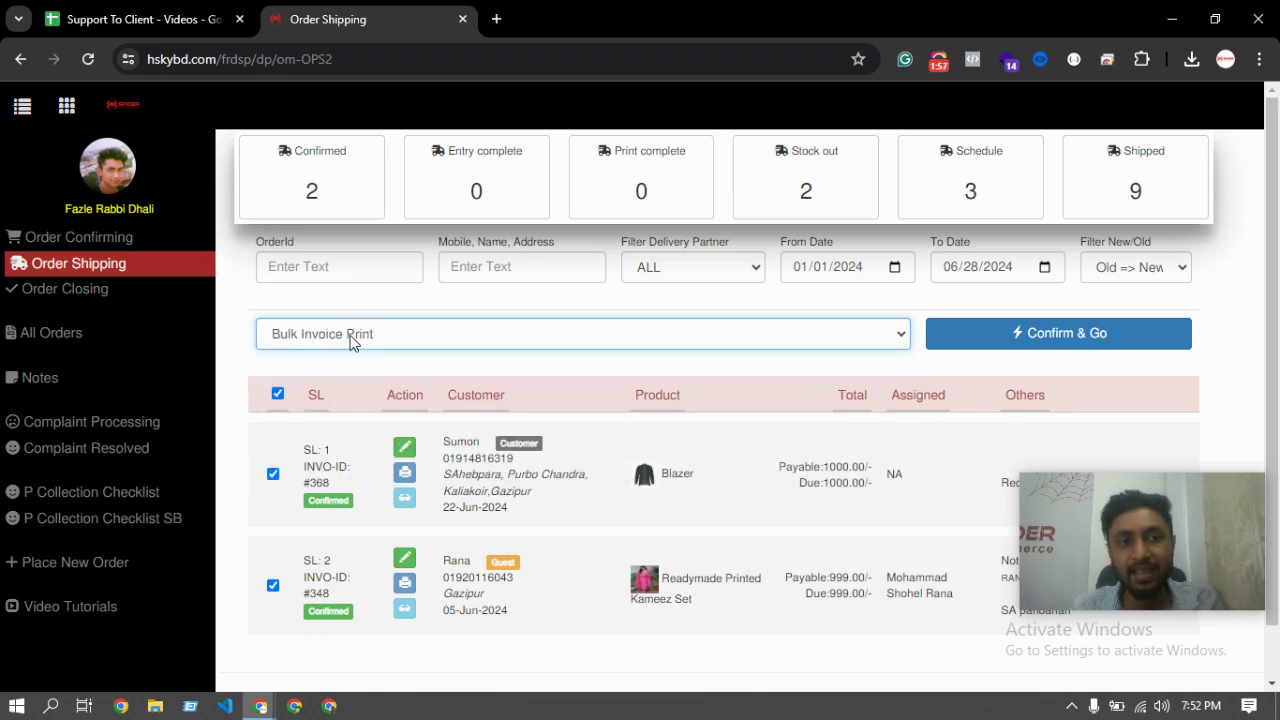
{"action": "left_click", "coordinate": [1037, 341]}
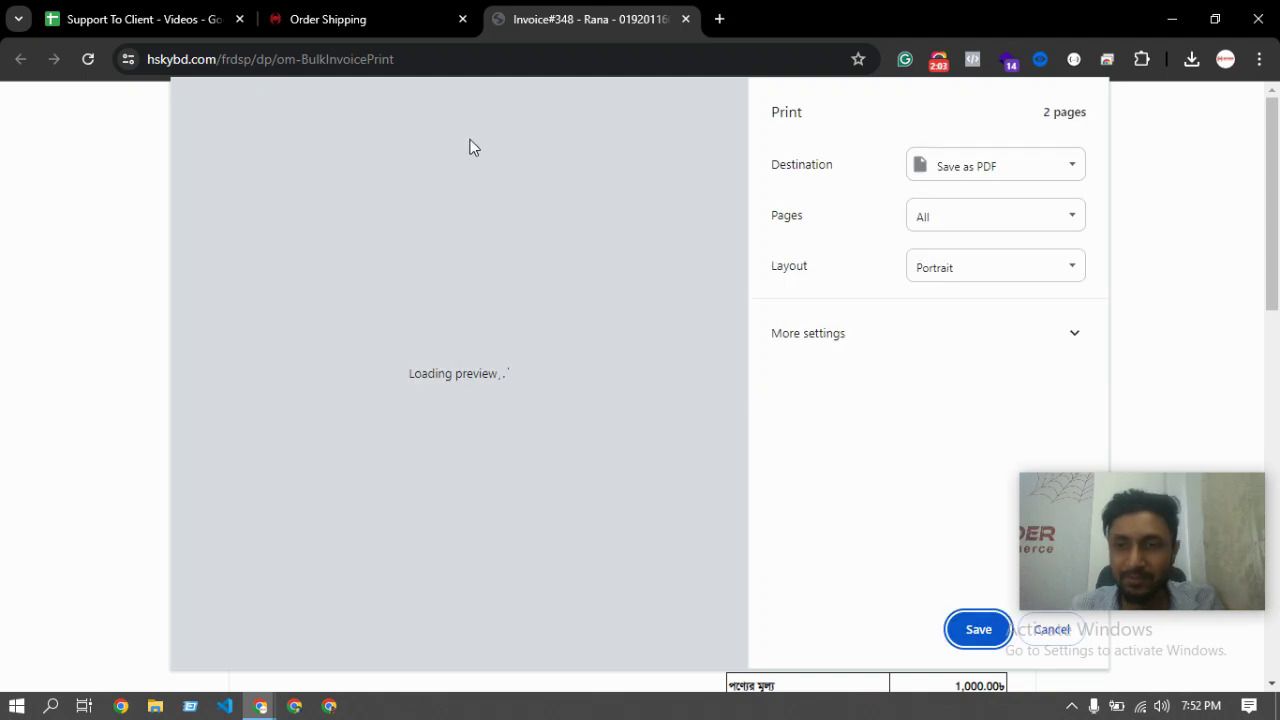
Review the generated invoices in the print preview, then cancel printing and close the invoice page.
{"action": "scroll", "coordinate": [486, 334], "scroll_direction": "down", "scroll_amount": 6}
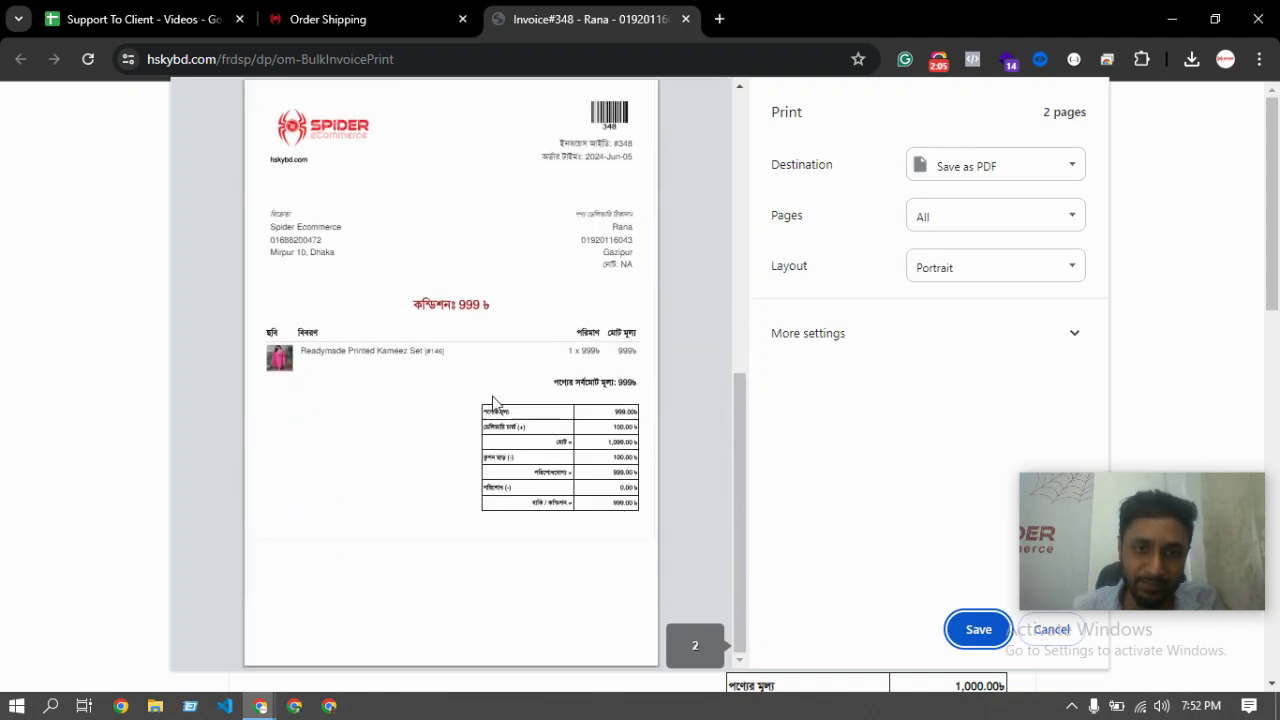
{"action": "scroll", "coordinate": [489, 338], "scroll_direction": "up", "scroll_amount": 6}
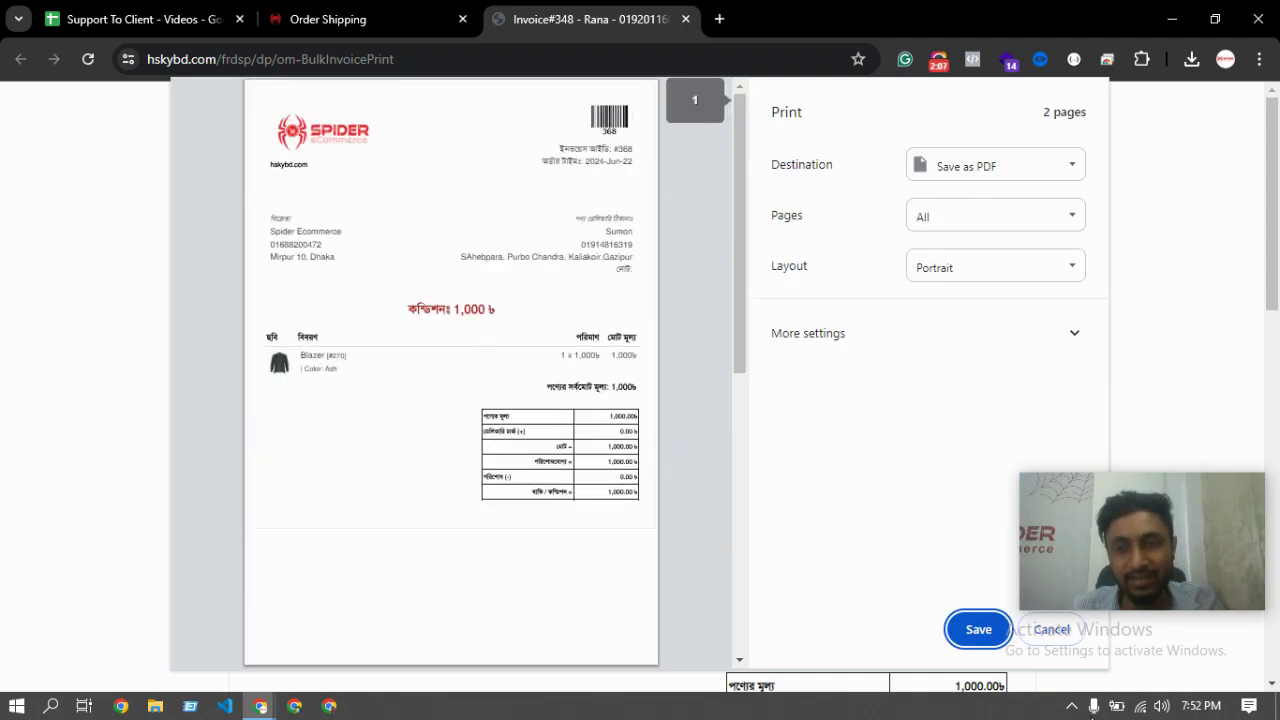
{"action": "scroll", "coordinate": [471, 400], "scroll_direction": "down", "scroll_amount": 5}
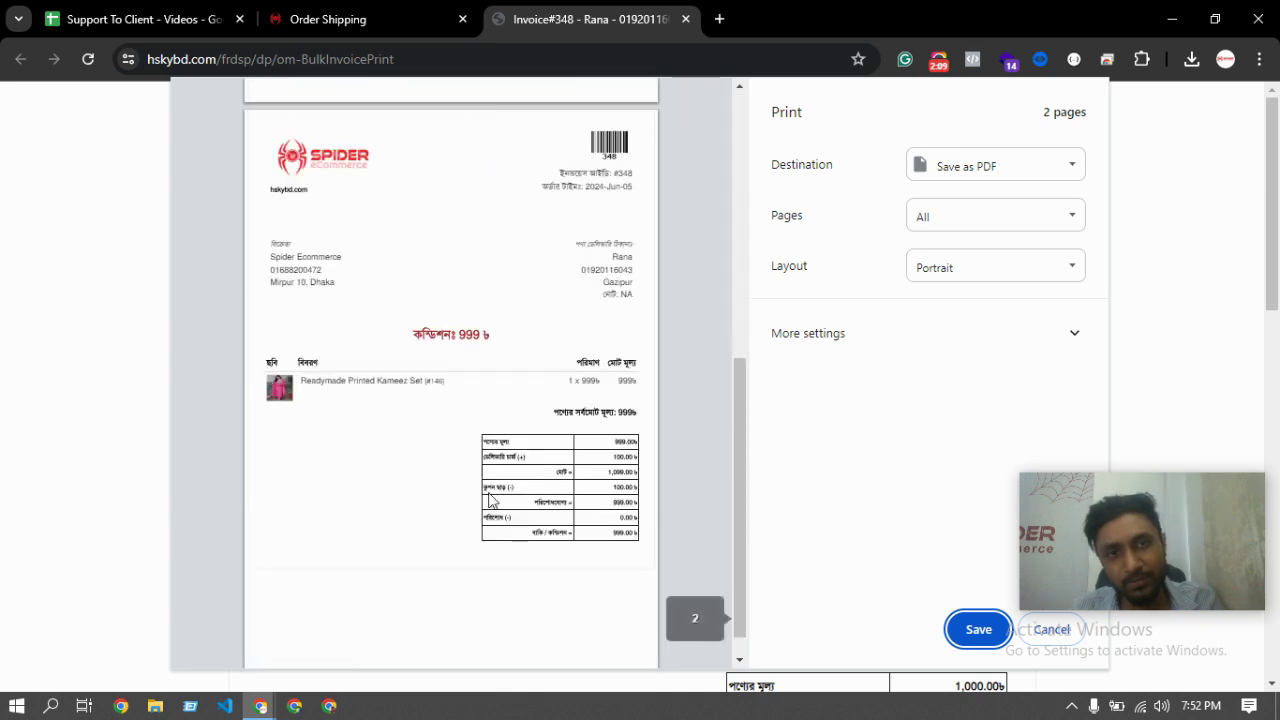
{"action": "scroll", "coordinate": [491, 528], "scroll_direction": "up", "scroll_amount": 1}
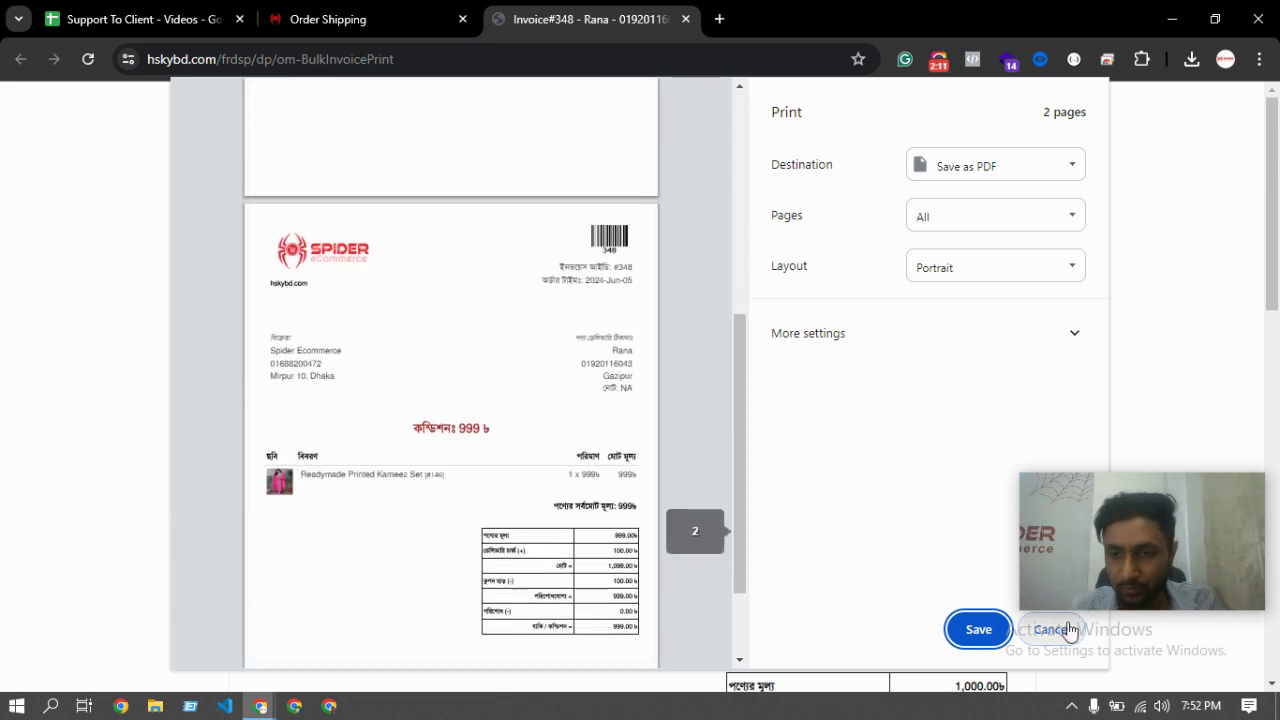
{"action": "left_click", "coordinate": [1052, 630]}
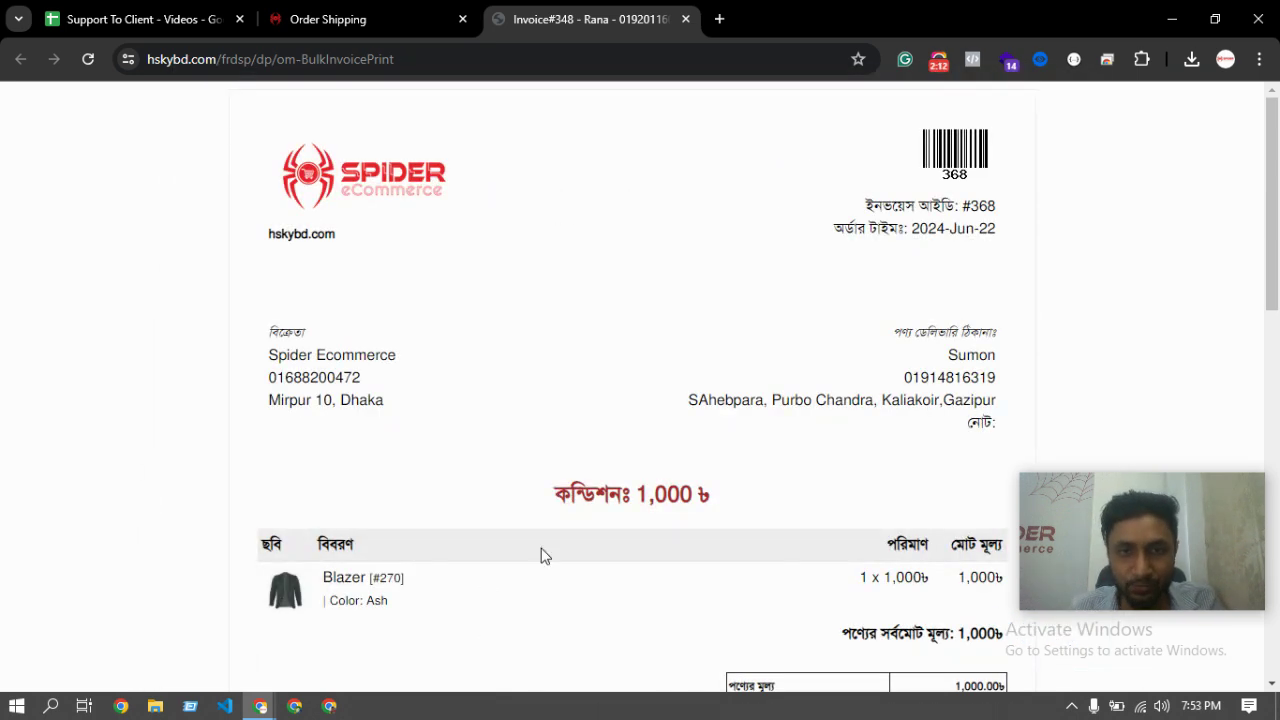
{"action": "left_click", "coordinate": [685, 19]}
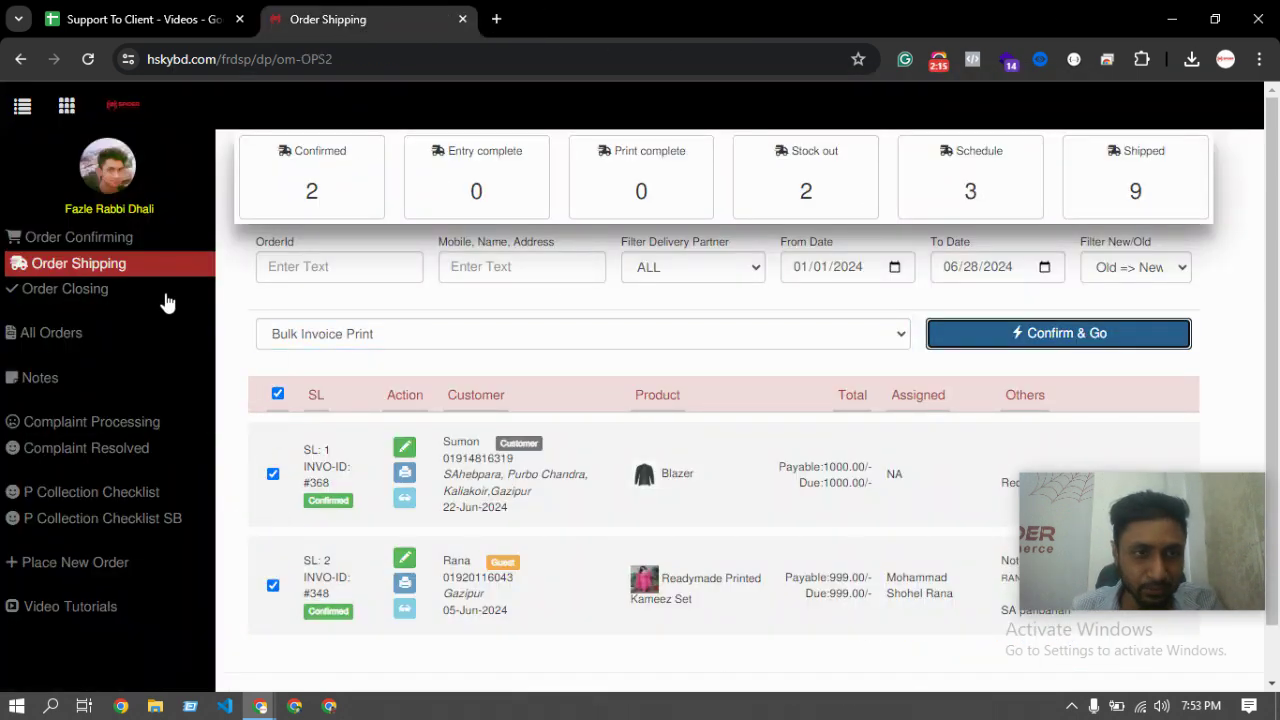
Reload the Order Shipping page, select all confirmed orders and choose Bulk Order Update as the bulk action.
{"action": "left_click", "coordinate": [126, 262]}
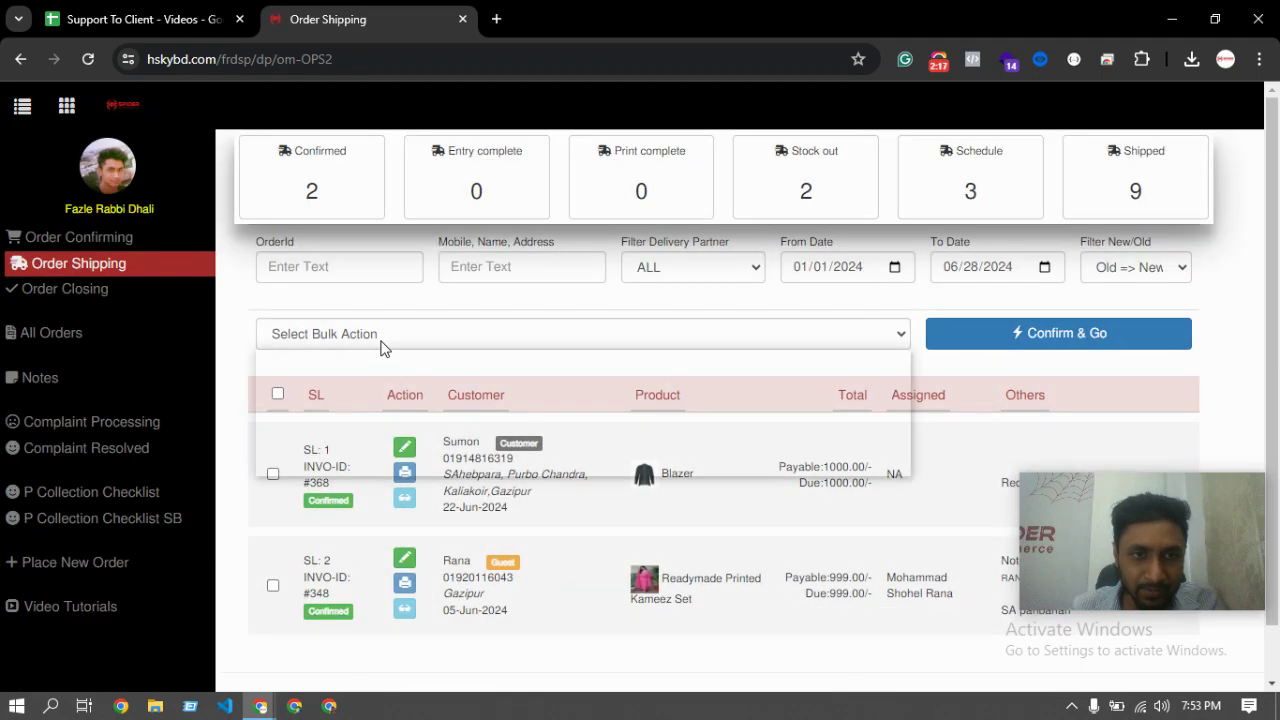
{"action": "left_click", "coordinate": [417, 334]}
{"action": "left_click", "coordinate": [324, 205]}
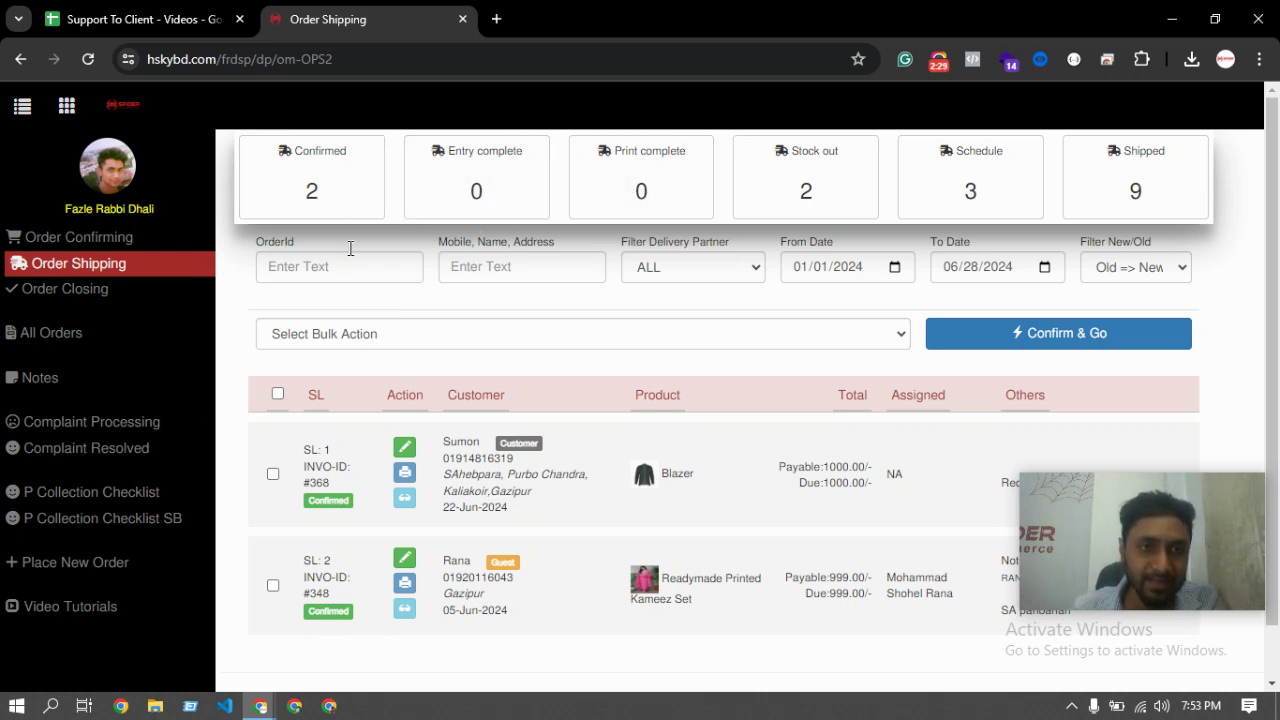
{"action": "left_click", "coordinate": [278, 394]}
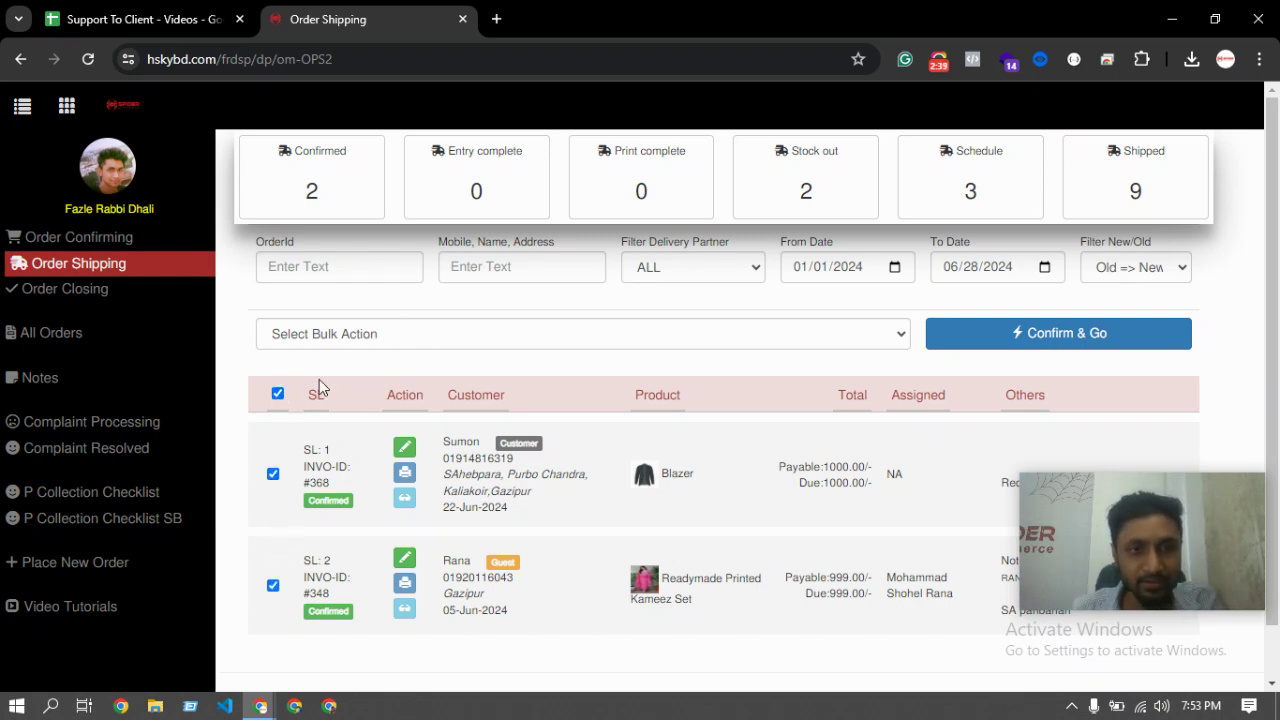
{"action": "left_click", "coordinate": [339, 343]}
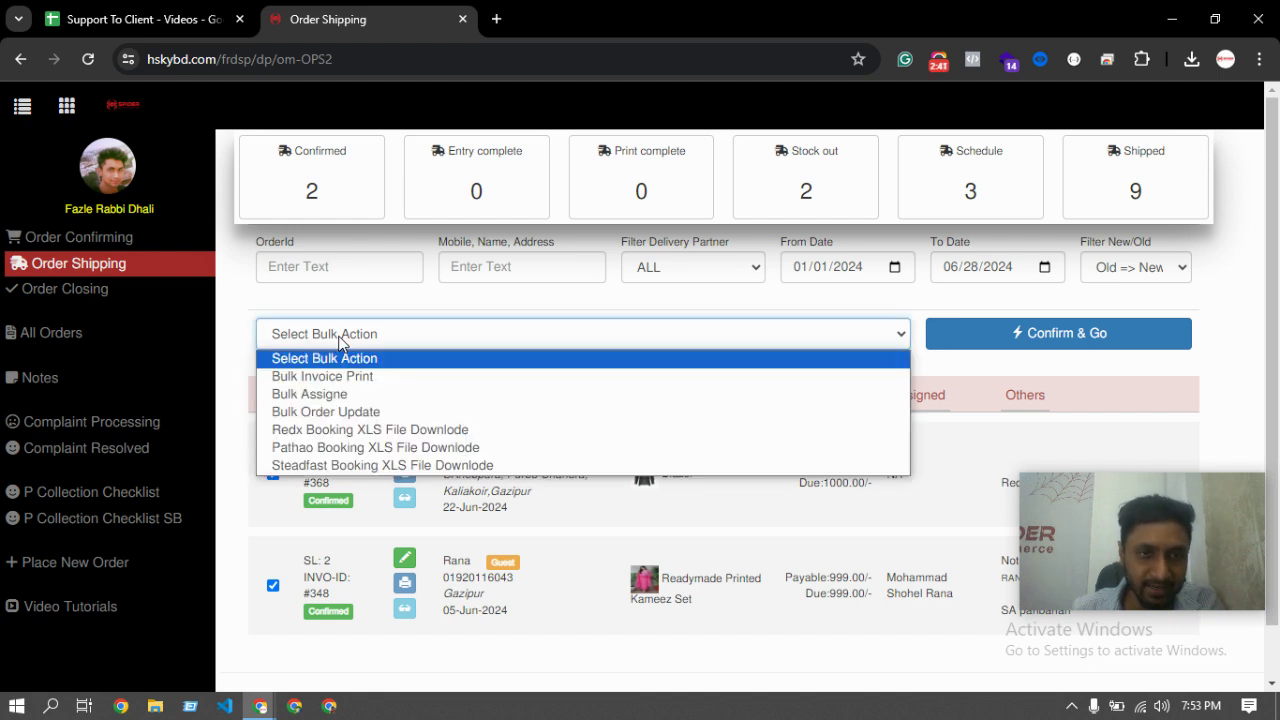
{"action": "left_click", "coordinate": [307, 412]}
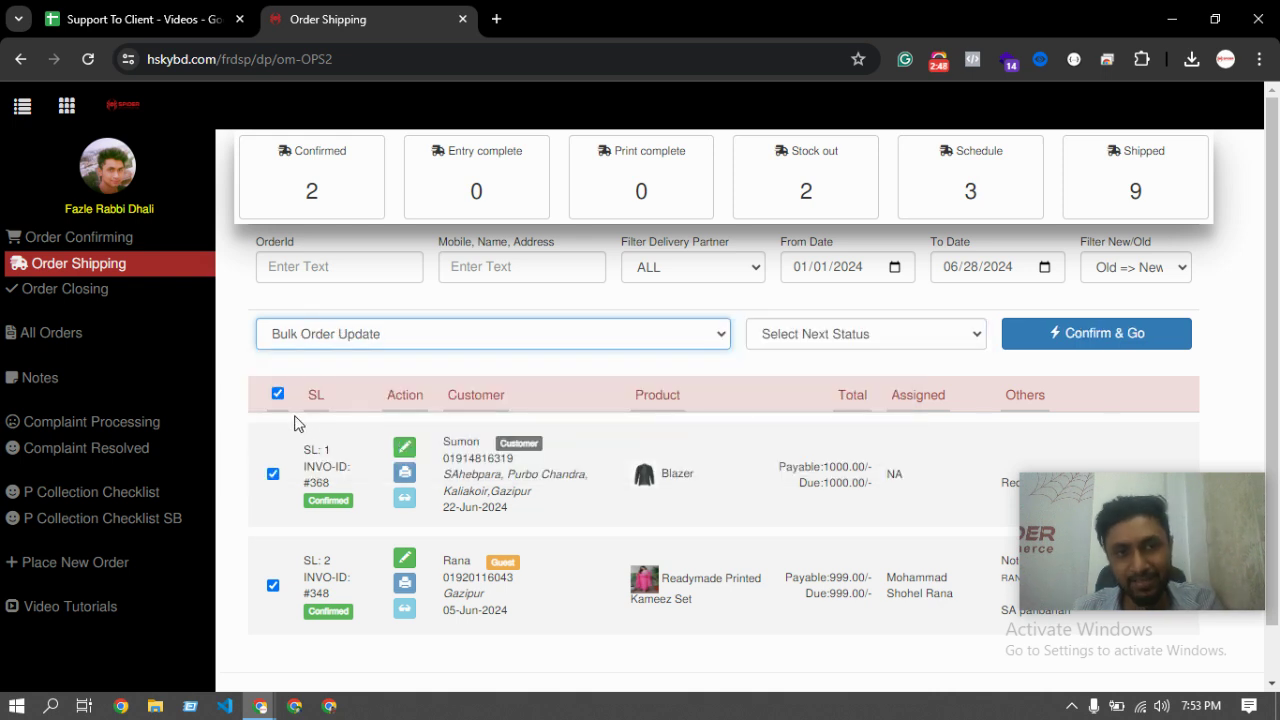
Set the next status to Print Complete and apply the bulk update to the selected orders.
{"action": "left_click", "coordinate": [827, 337]}
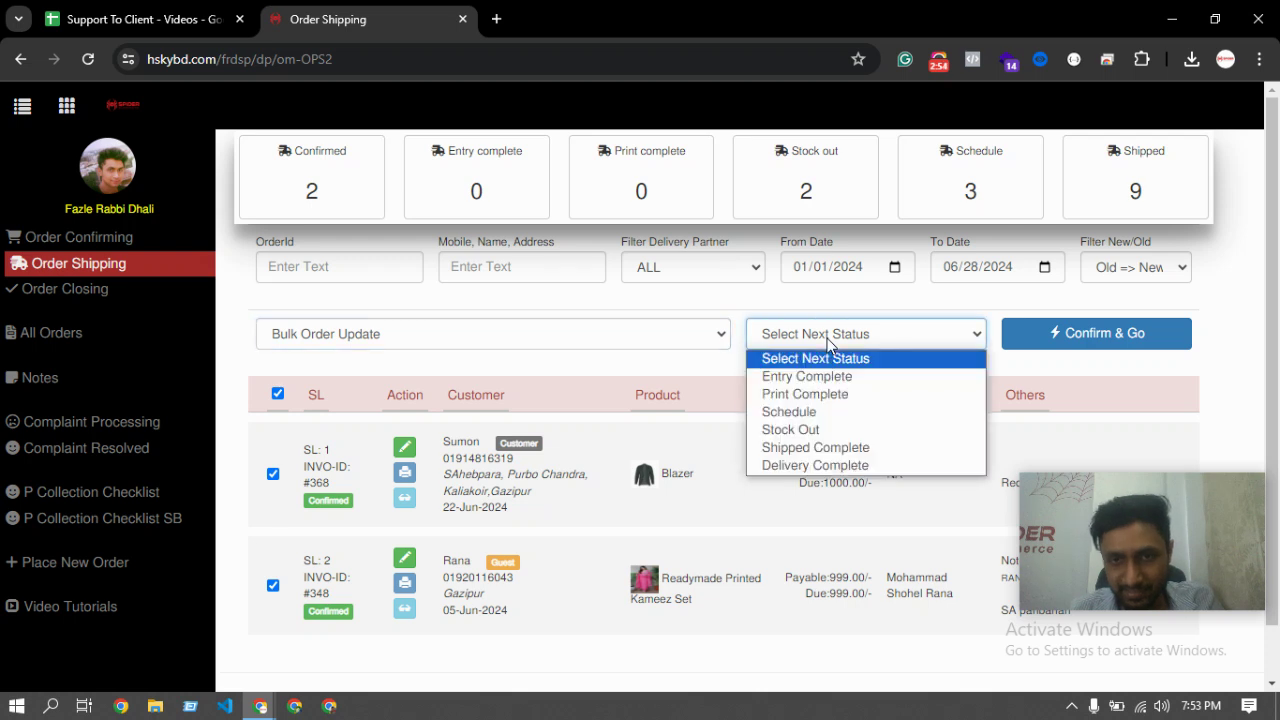
{"action": "left_click", "coordinate": [805, 395]}
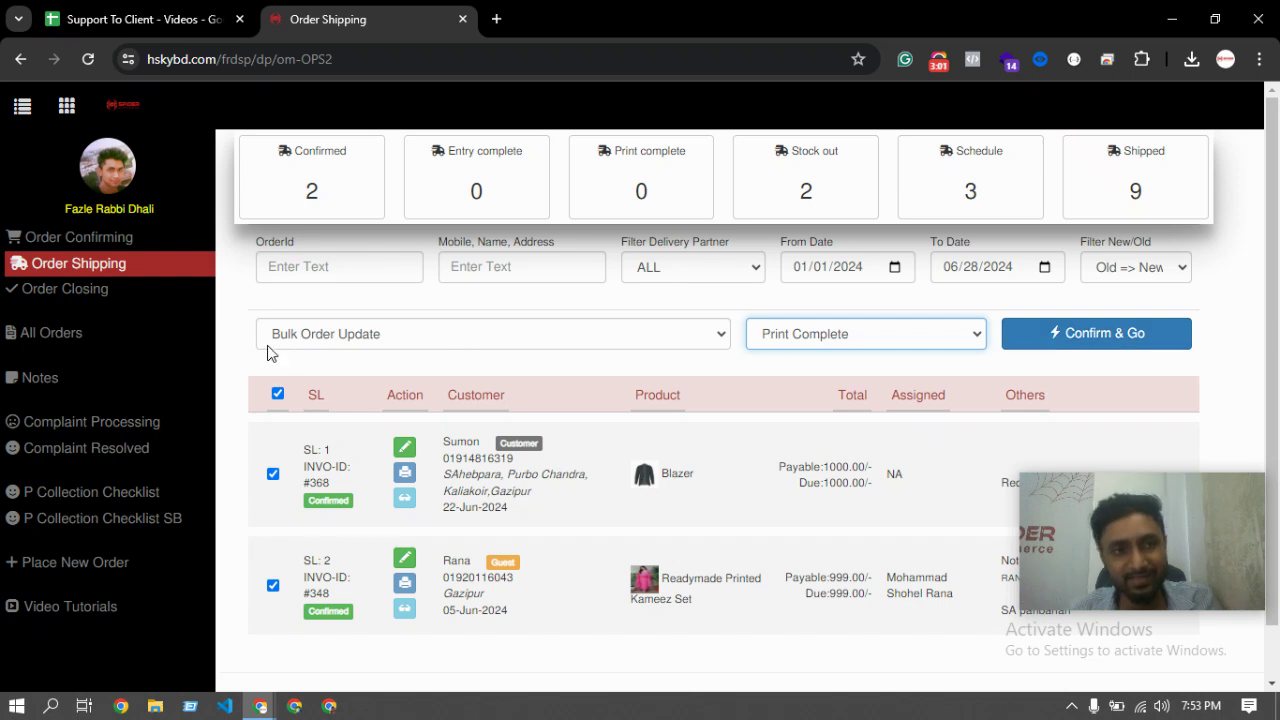
{"action": "left_click", "coordinate": [1106, 336]}
{"action": "left_click_drag", "start_coordinate": [593, 177], "coordinate": [558, 204]}
{"action": "left_click", "coordinate": [969, 226]}
Reload the Order Shipping page and view the orders in the Print complete category.
{"action": "left_click", "coordinate": [96, 268]}
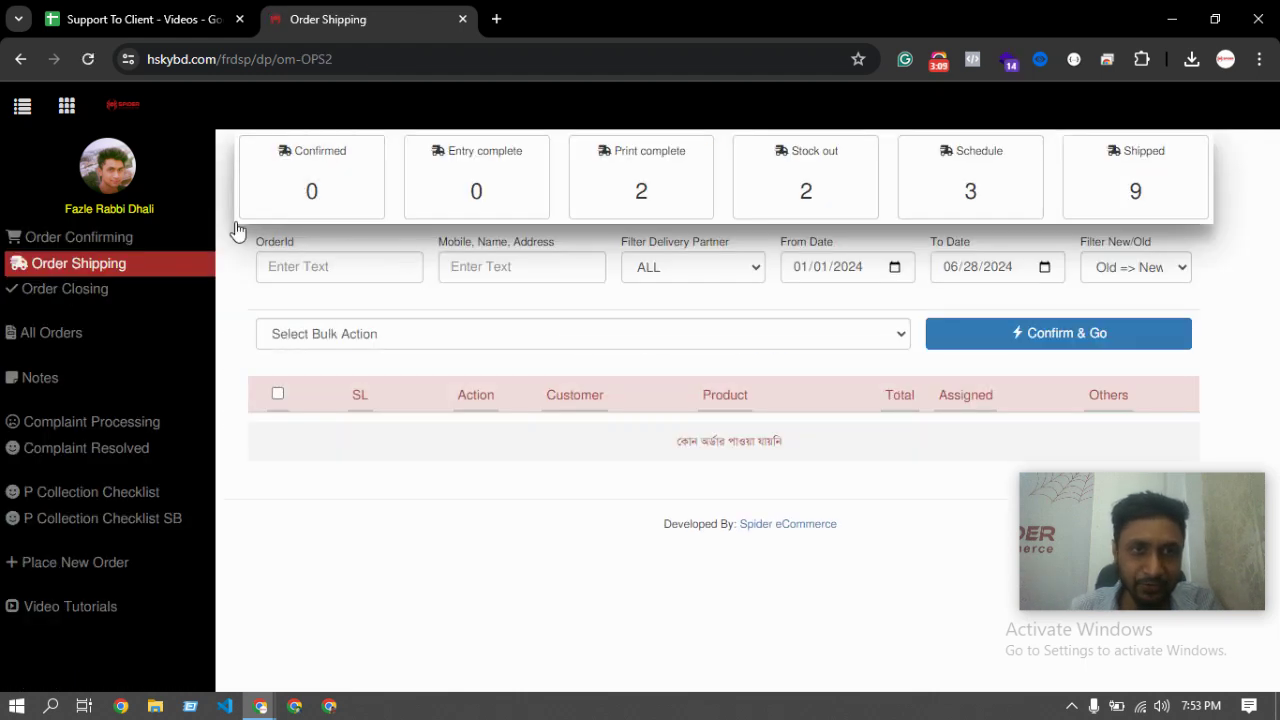
{"action": "left_click", "coordinate": [651, 176]}
{"action": "scroll", "coordinate": [590, 470], "scroll_direction": "down", "scroll_amount": 2}
{"action": "scroll", "coordinate": [585, 400], "scroll_direction": "up", "scroll_amount": 2}
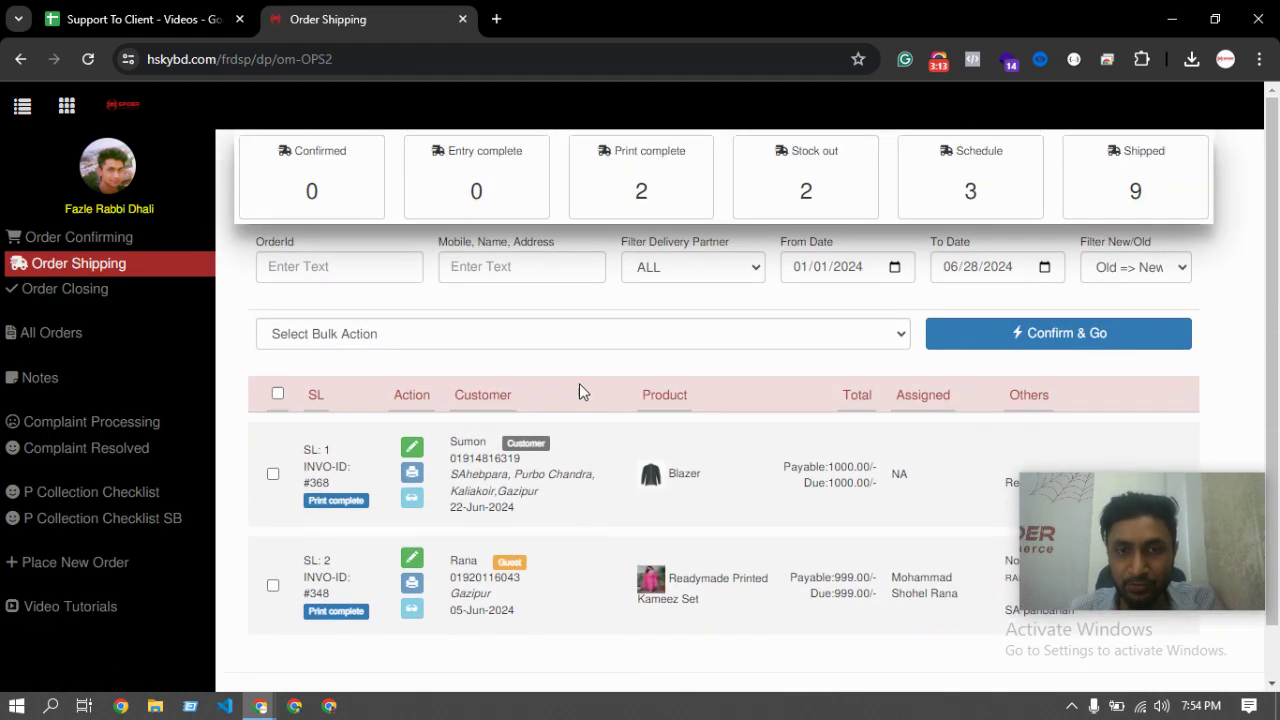
{"action": "left_click", "coordinate": [340, 333]}
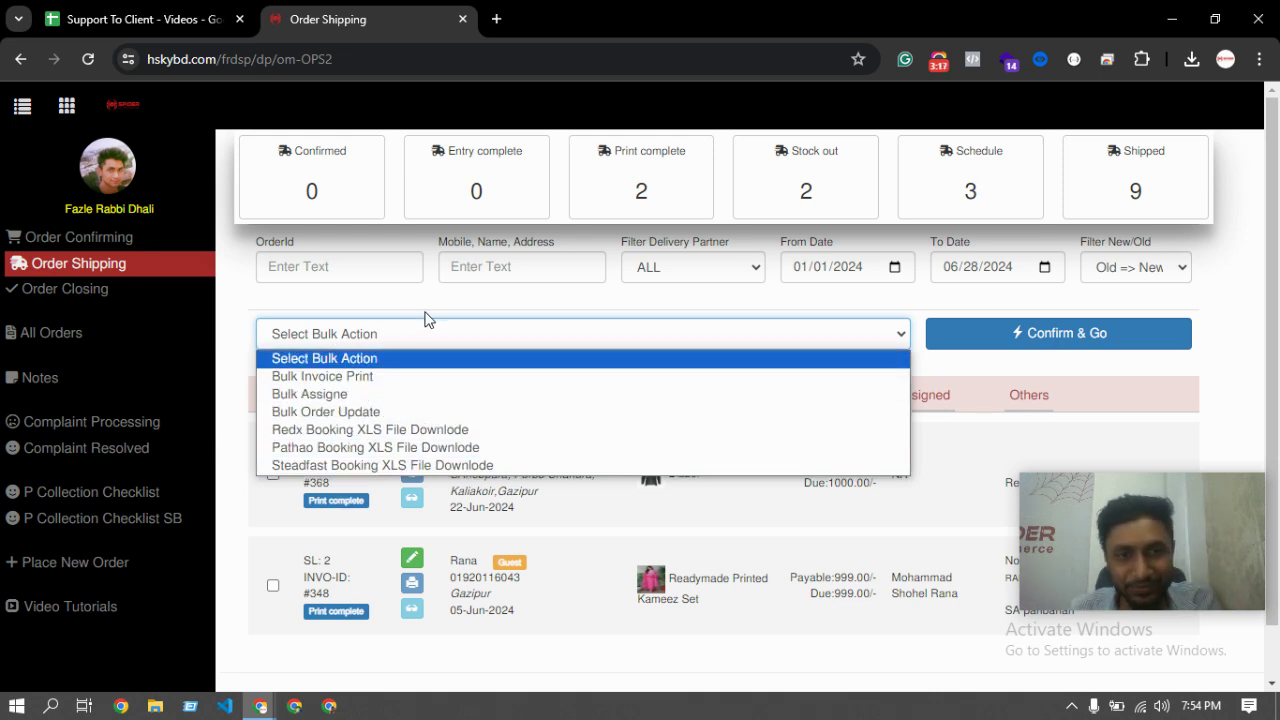
{"action": "left_click", "coordinate": [1108, 302]}
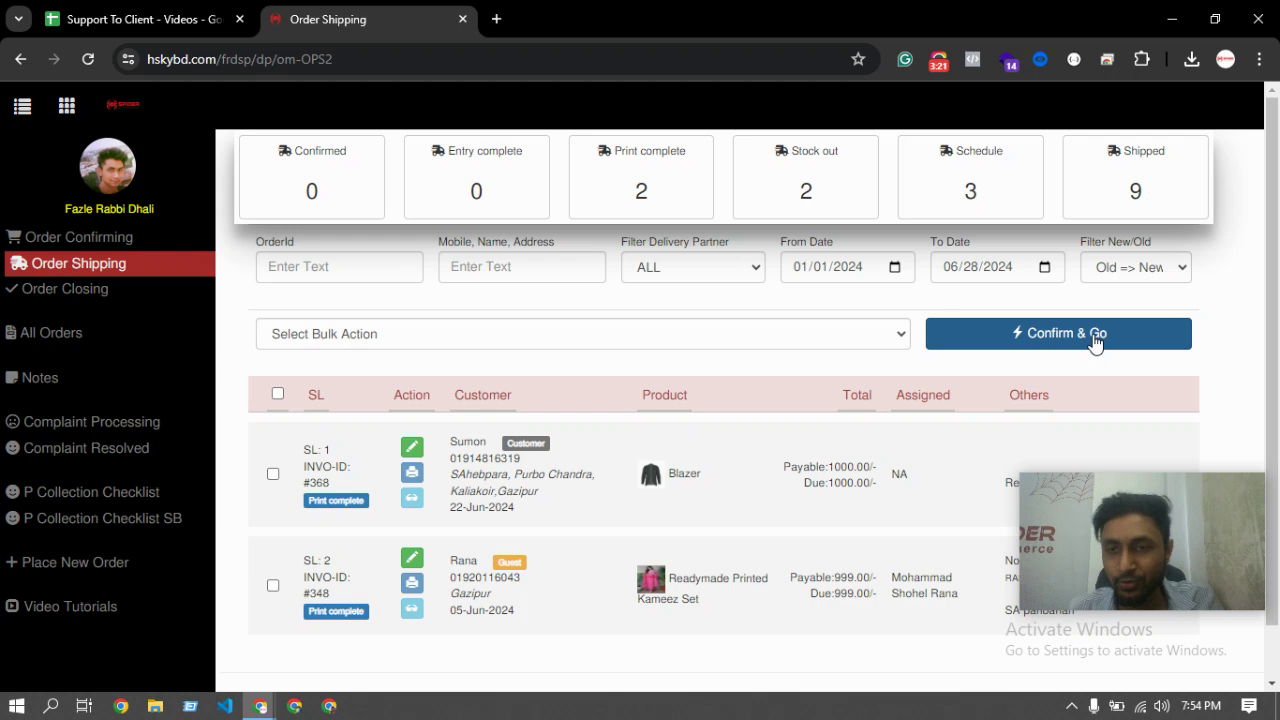
{"action": "left_click", "coordinate": [429, 339]}
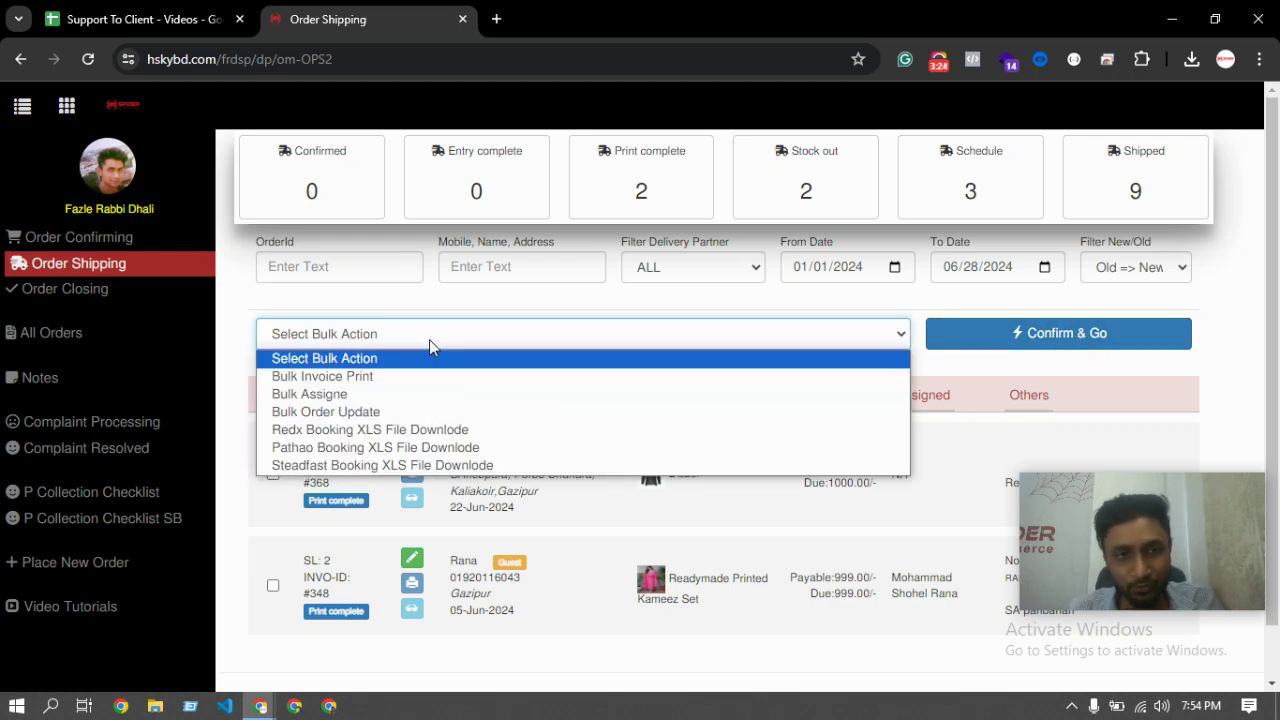
{"action": "left_click", "coordinate": [1003, 375]}
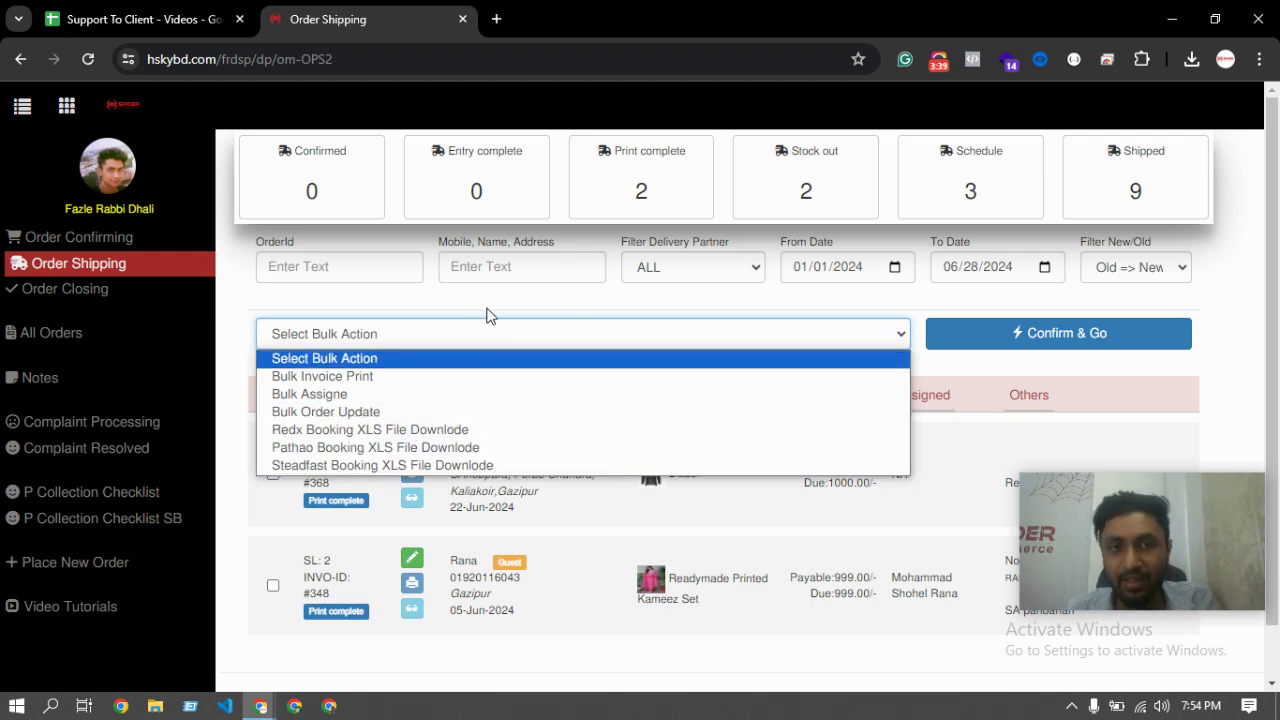
{"action": "left_click", "coordinate": [1025, 366]}
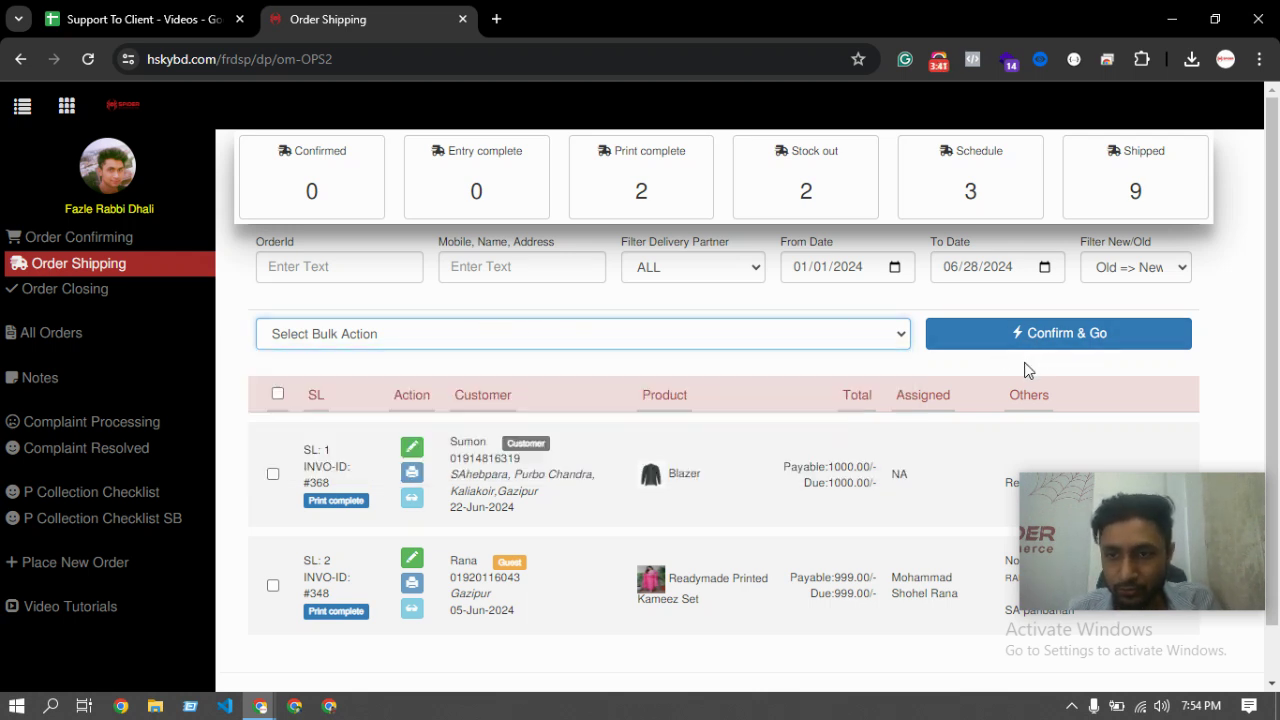